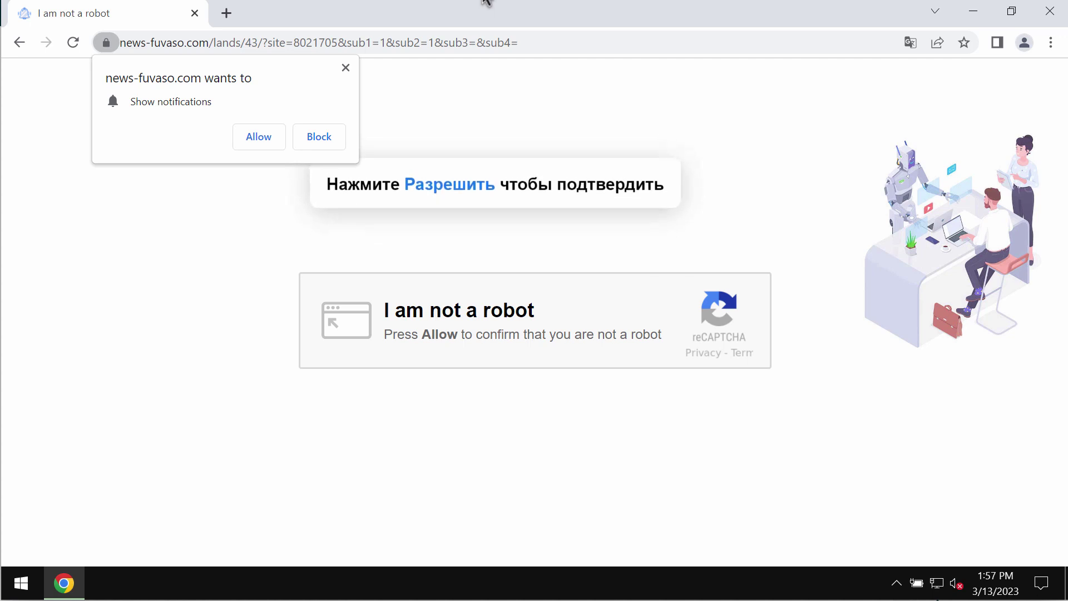
Step: Allow notifications from news-fuvaso.com and then from 1.news-fuvaso.com
left_click(260, 136)
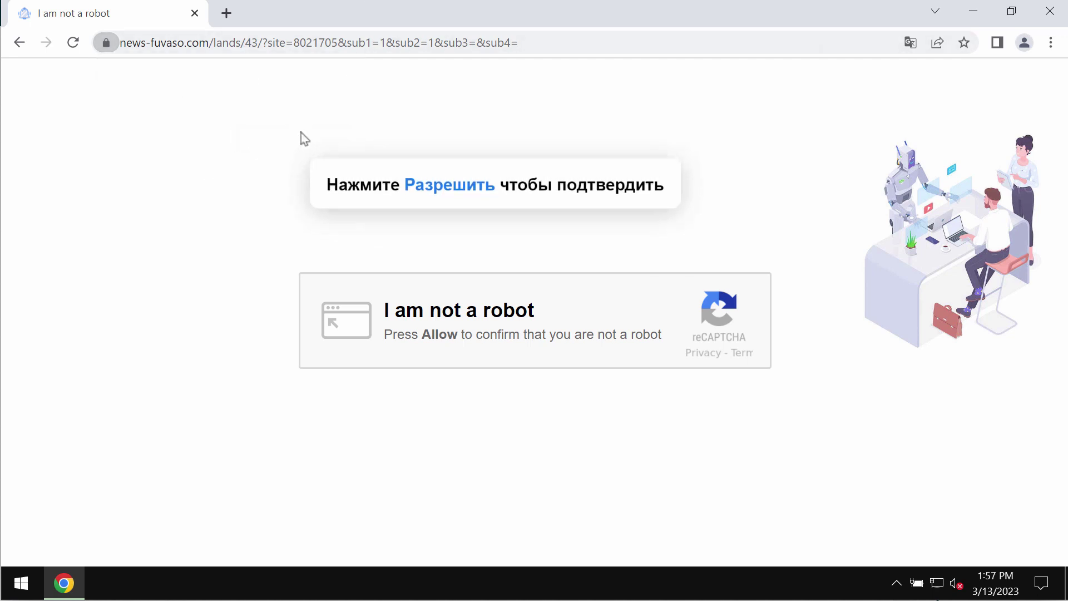
left_click(274, 144)
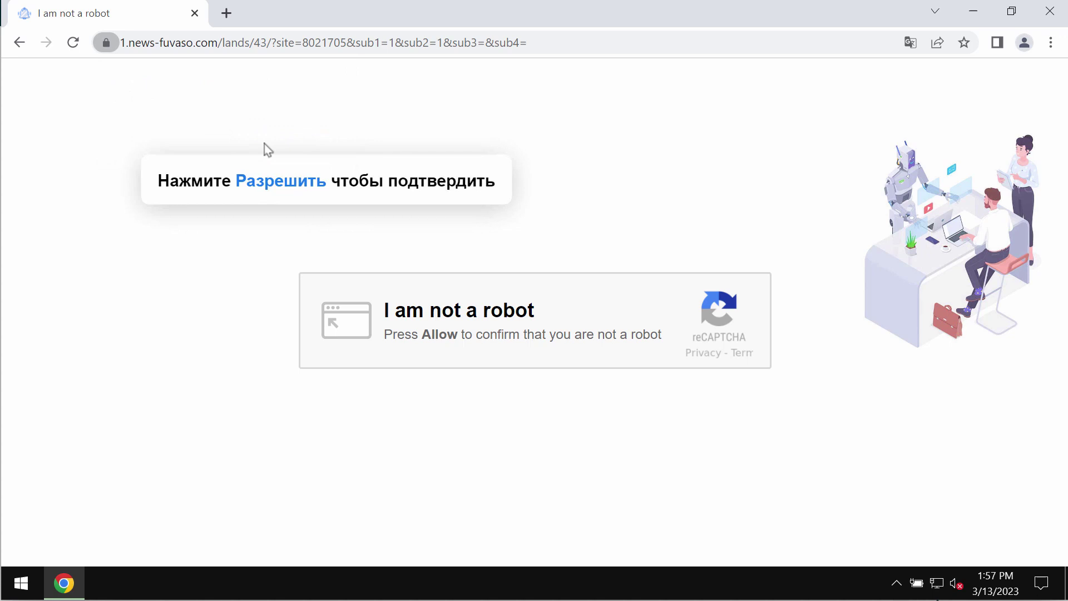
Step: Allow 2.news-fuvaso.com notifications, then go to Privacy and security's Site settings
left_click(279, 143)
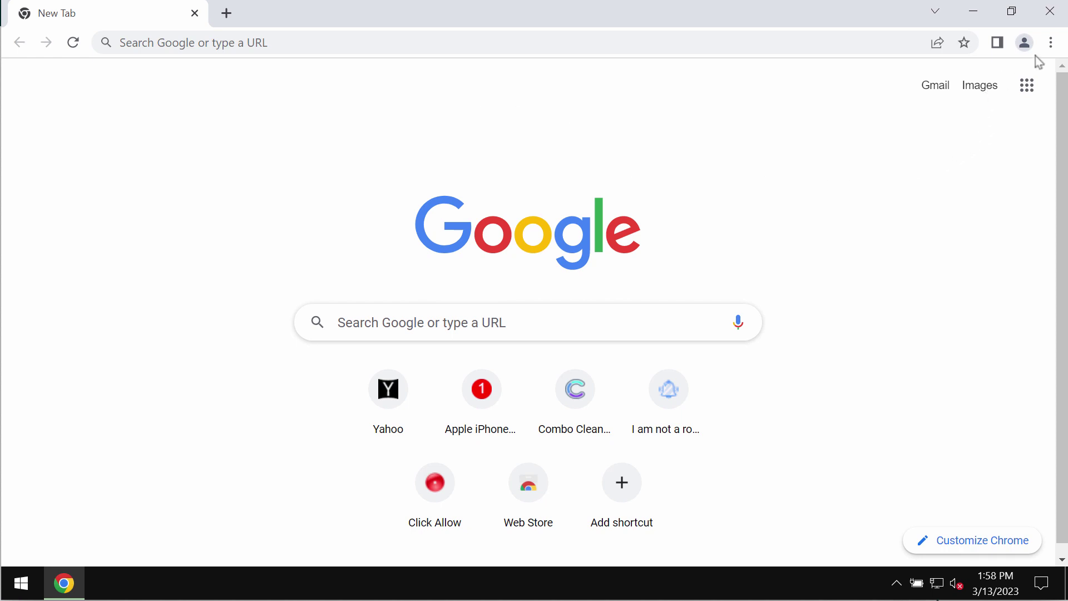
left_click(1052, 42)
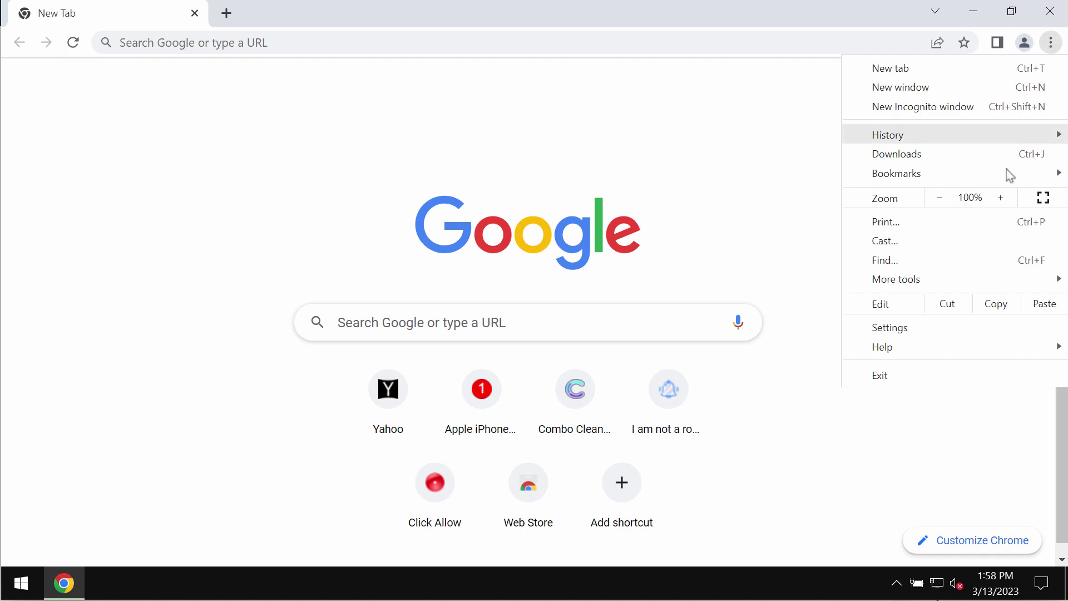
left_click(963, 328)
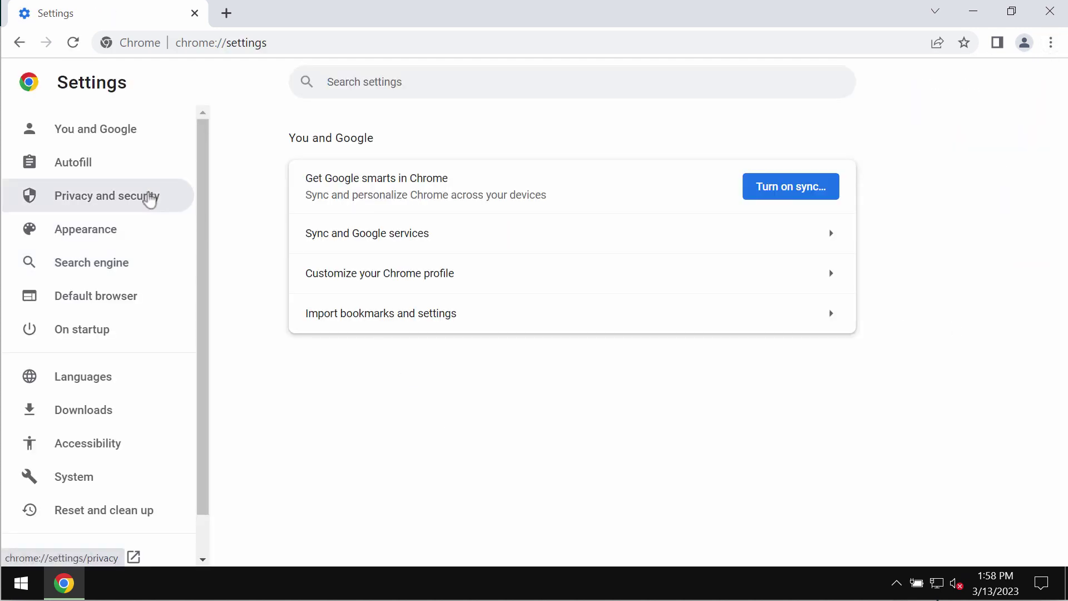
left_click(148, 195)
left_click(401, 512)
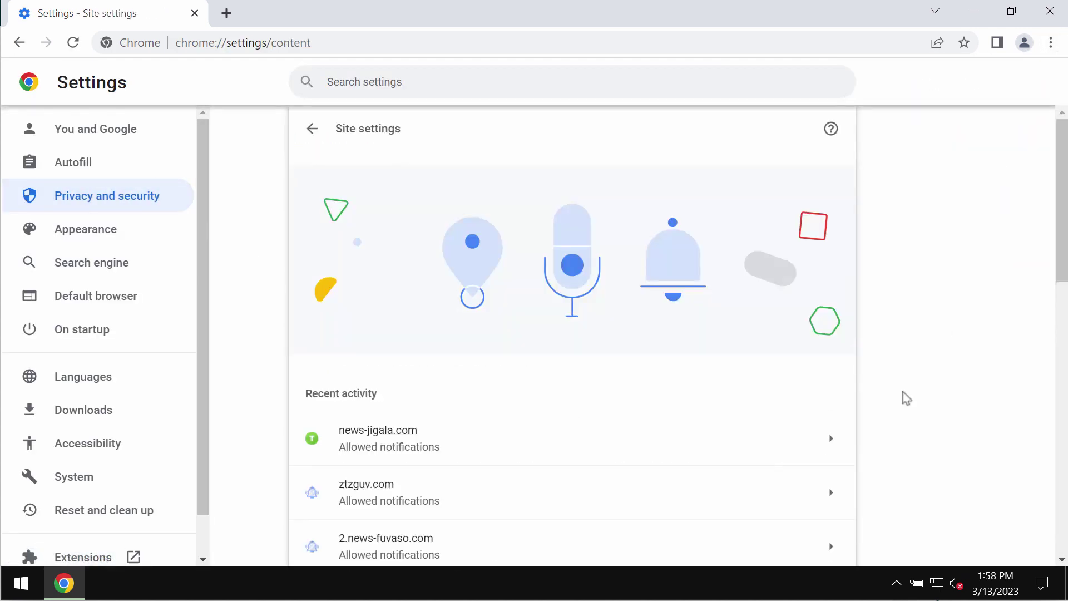
left_click_drag(1061, 255, 1061, 414)
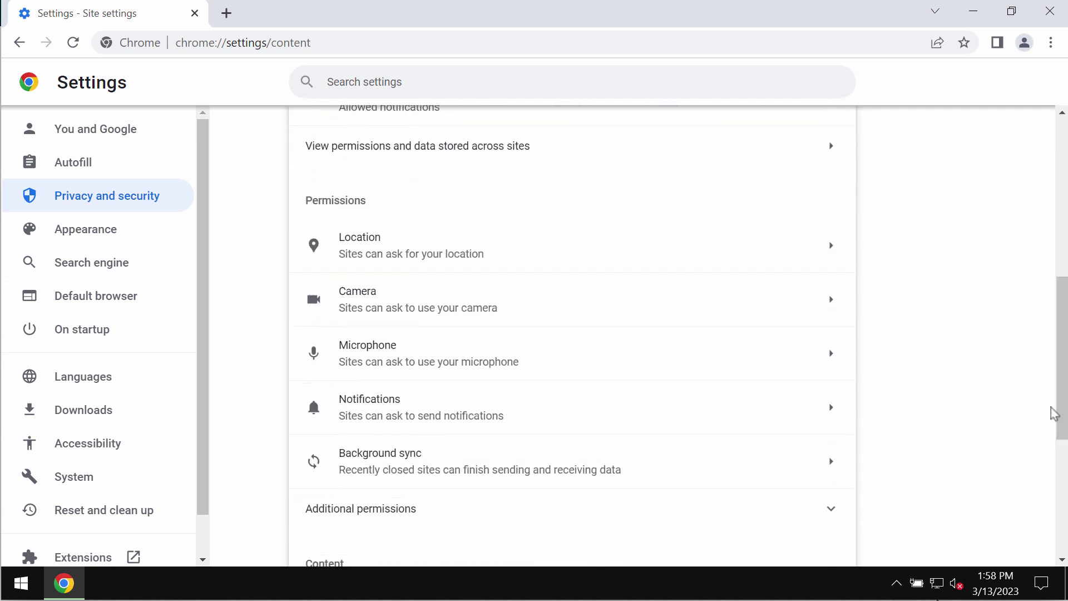
Step: In Notifications, remove getshowads.com, news-fuvaso.com and 1.news-fuvaso.com from the allowed sites
left_click(421, 405)
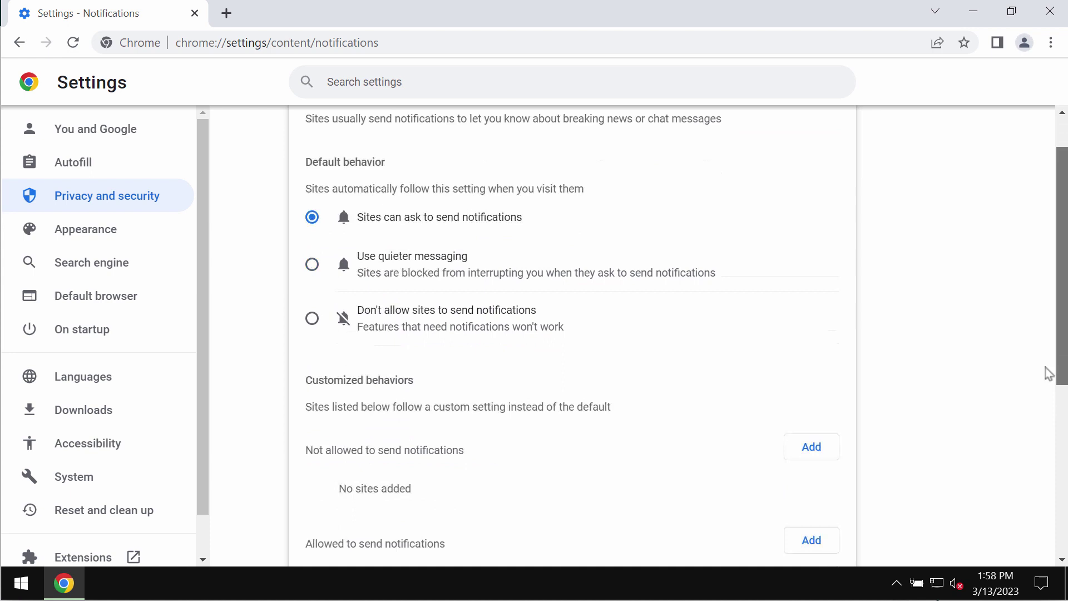
left_click_drag(1064, 284, 1061, 468)
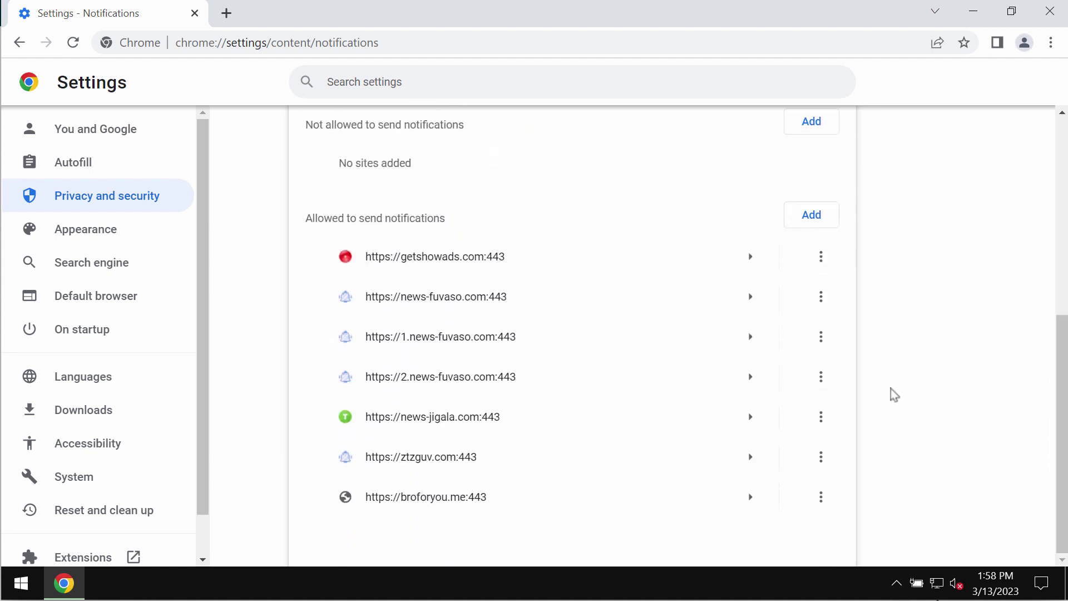
left_click(819, 257)
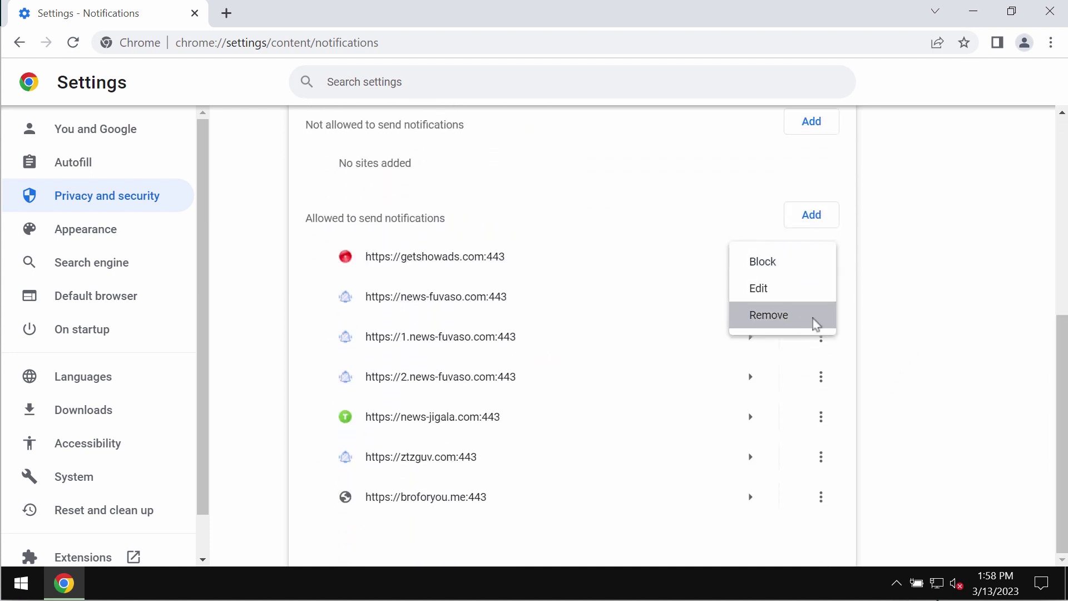
left_click(814, 316)
left_click(821, 297)
left_click(801, 355)
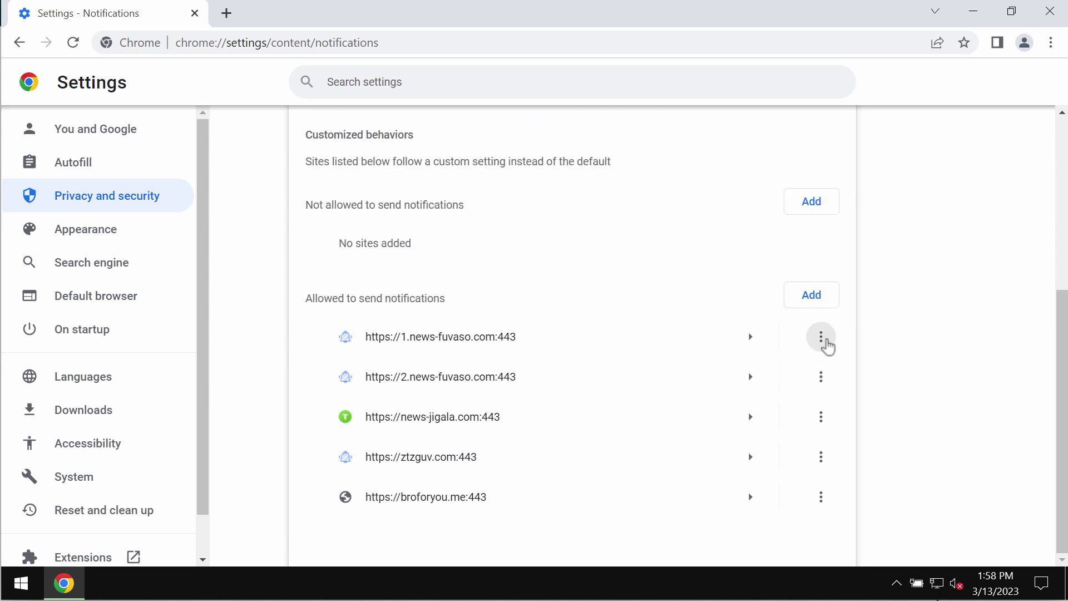
left_click(821, 336)
left_click(800, 401)
Step: Remove 2.news-fuvaso.com, news-jigala.com, ztzguv.com and broforyou.me from the allowed sites
left_click(820, 377)
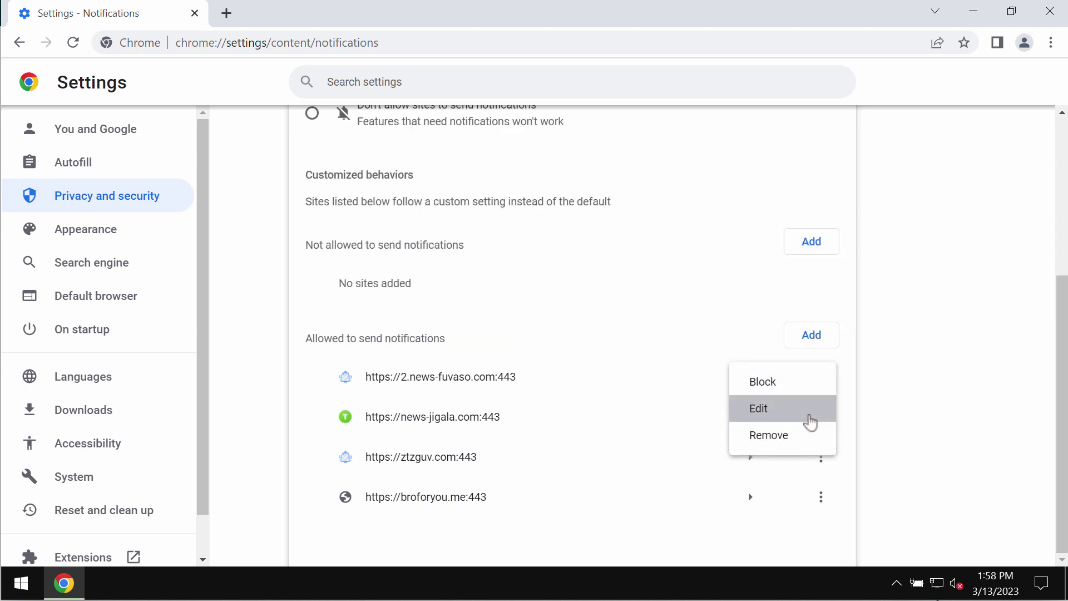
left_click(799, 435)
left_click(821, 417)
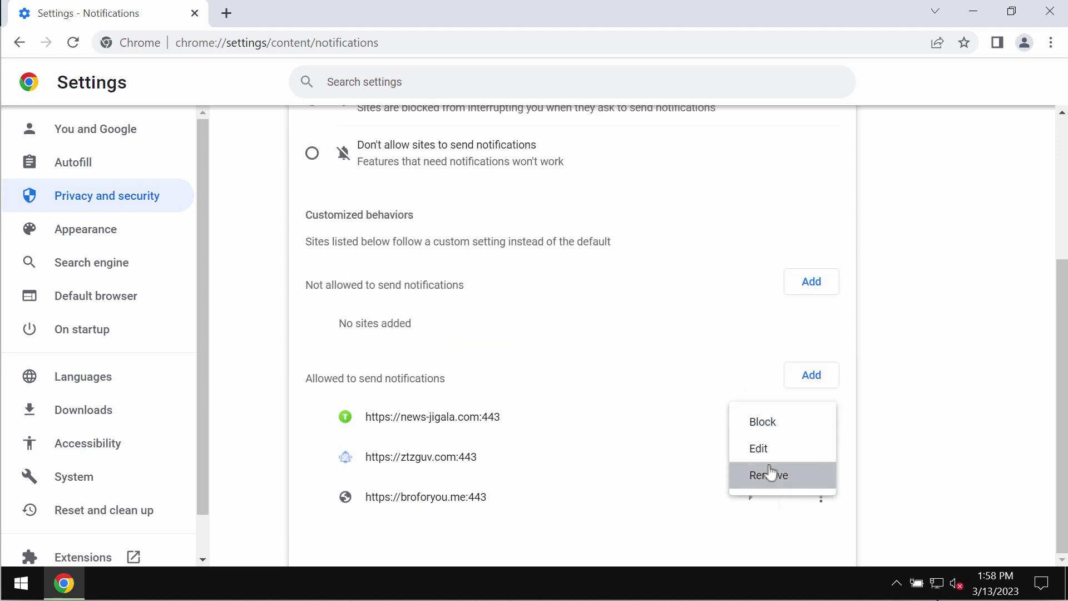
left_click(767, 477)
left_click(820, 457)
left_click(795, 514)
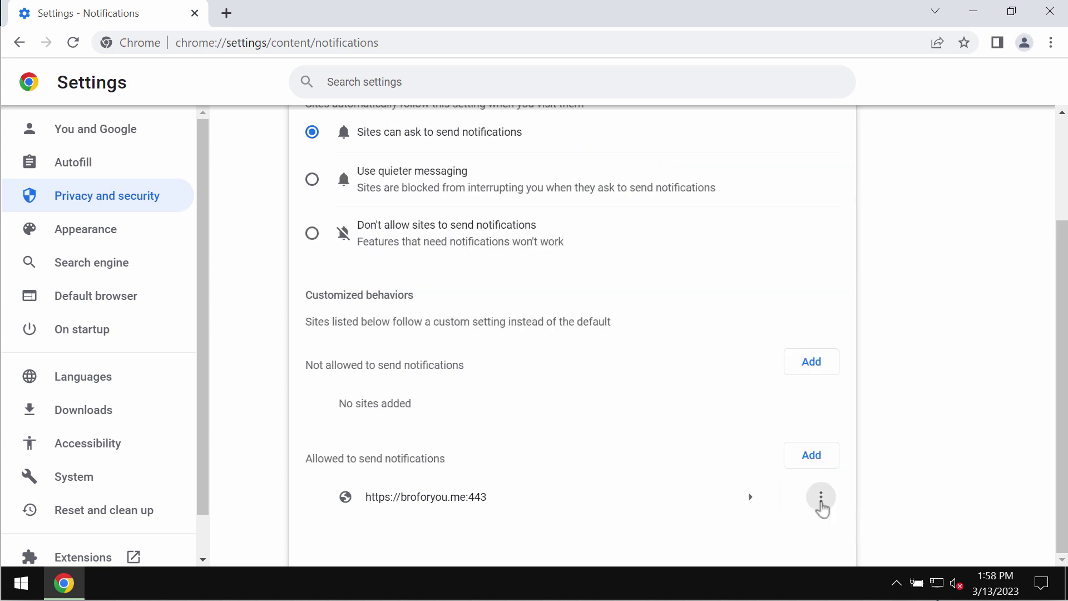
left_click(821, 496)
left_click(543, 42)
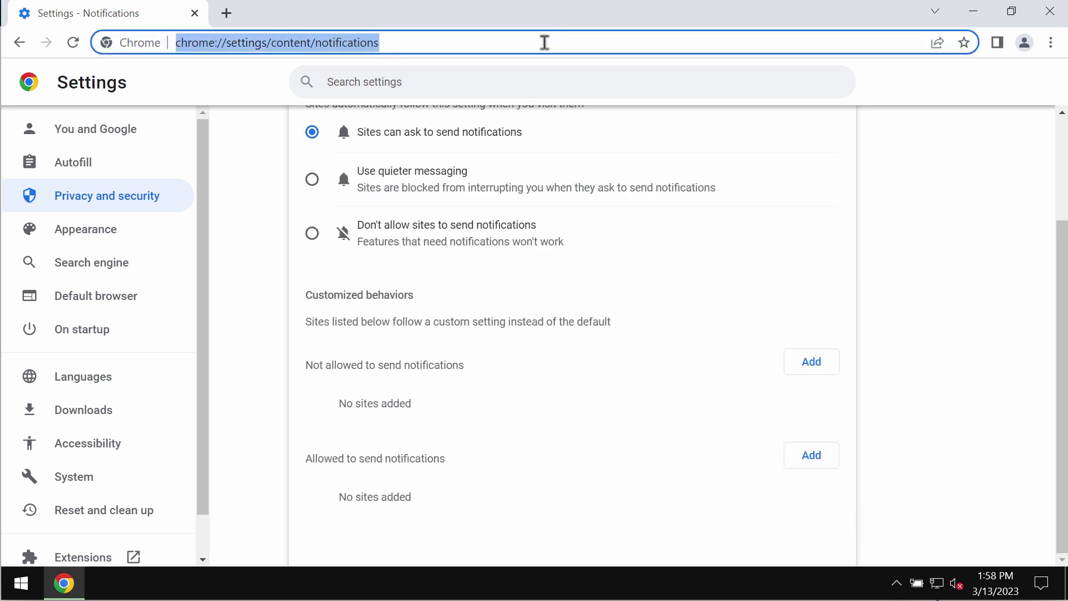
type("combocleaner.com")
Step: Load combocleaner.com from the address bar
key("Return")
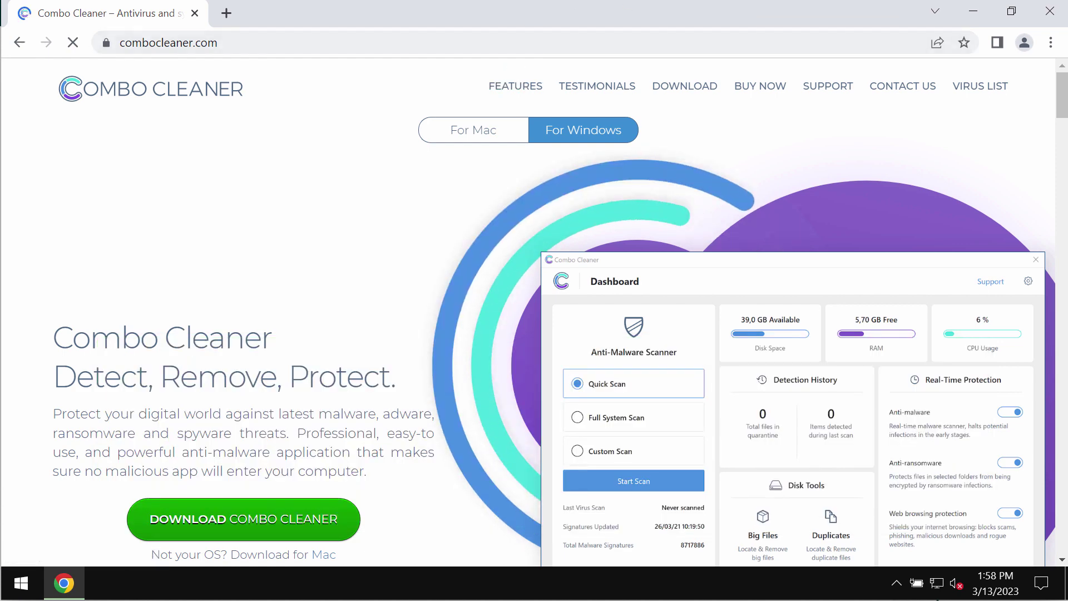
Step: Minimize Chrome and launch Combo Cleaner from its desktop icon
left_click(974, 12)
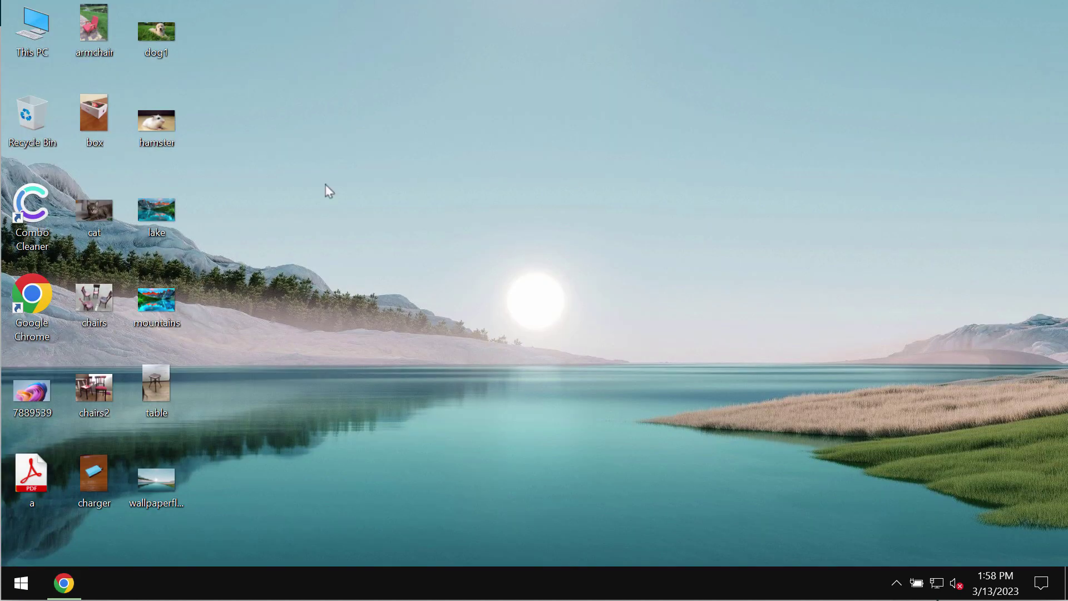
double_click(44, 215)
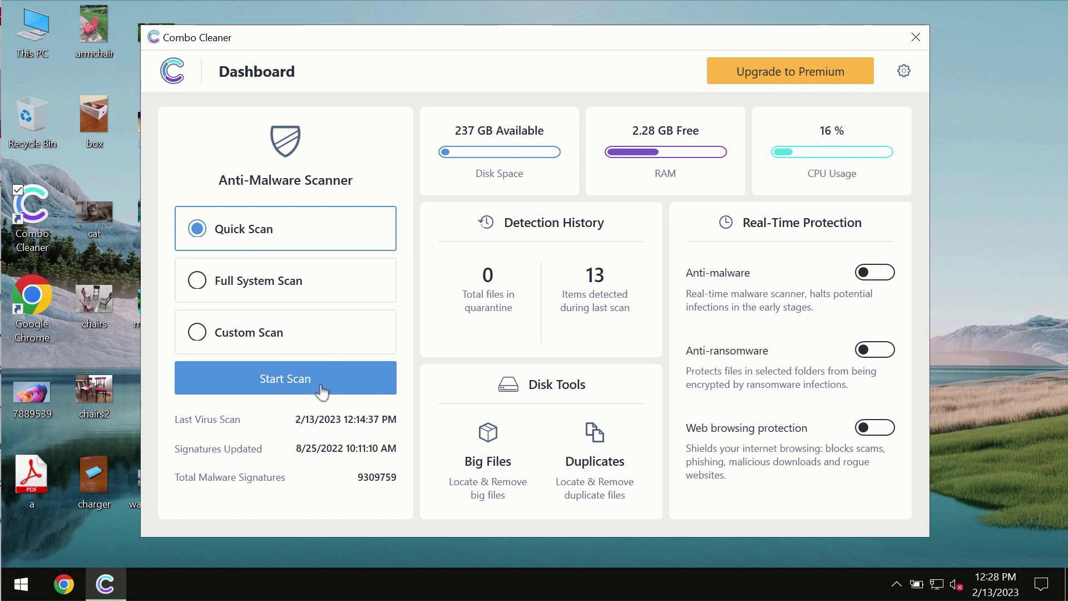
Step: Start a Quick Scan from the Combo Cleaner dashboard
left_click(287, 381)
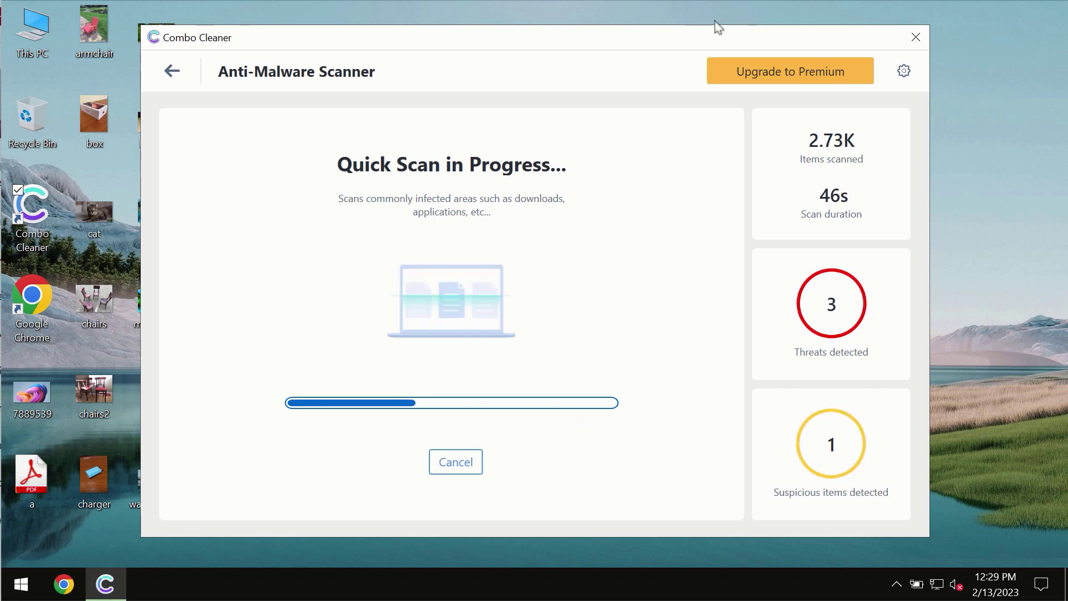
Step: Open Combo Cleaner's settings on the Anti-Ransomware section
left_click(904, 71)
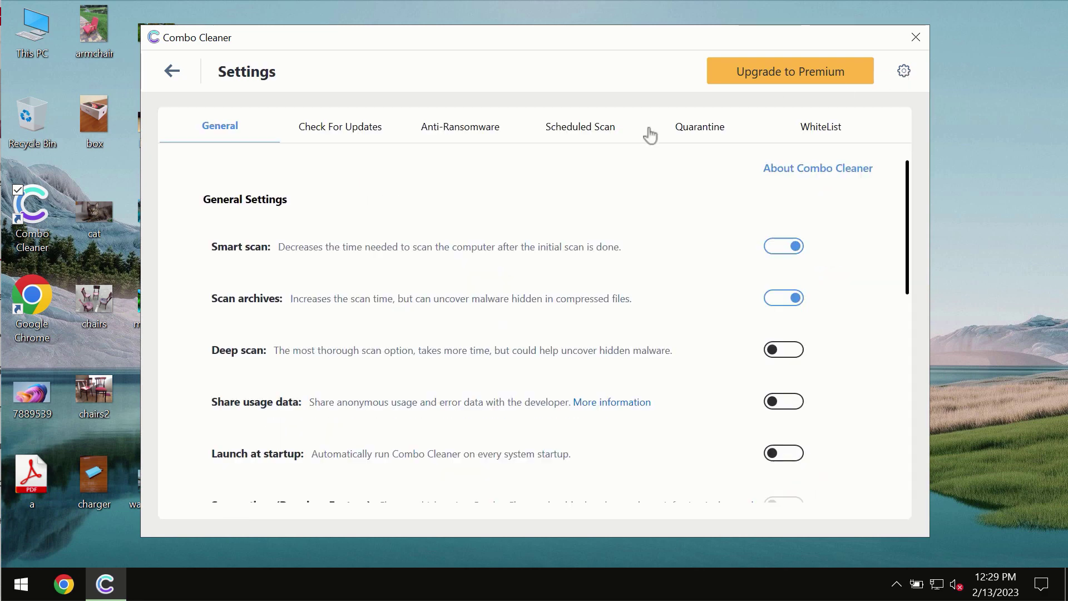
left_click(458, 130)
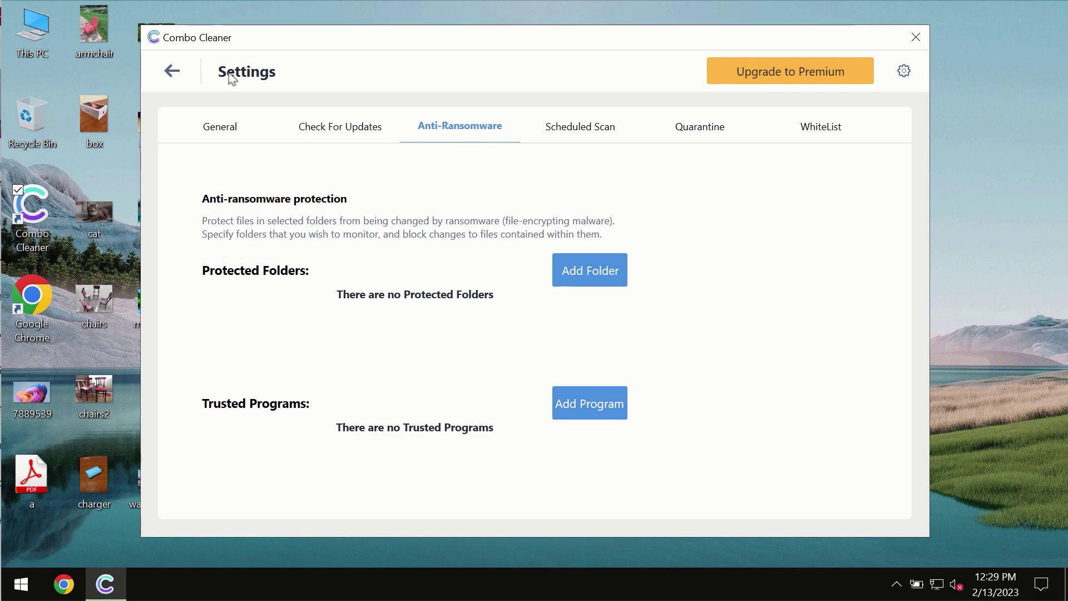
Step: Return to the dashboard and reopen the running quick scan's progress view
left_click(172, 73)
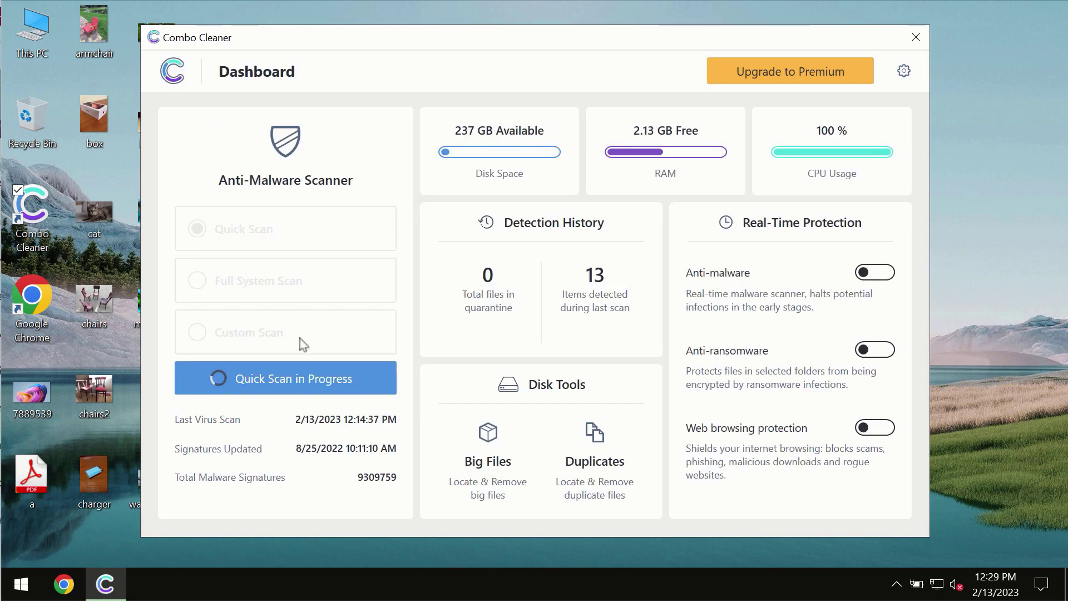
left_click(326, 384)
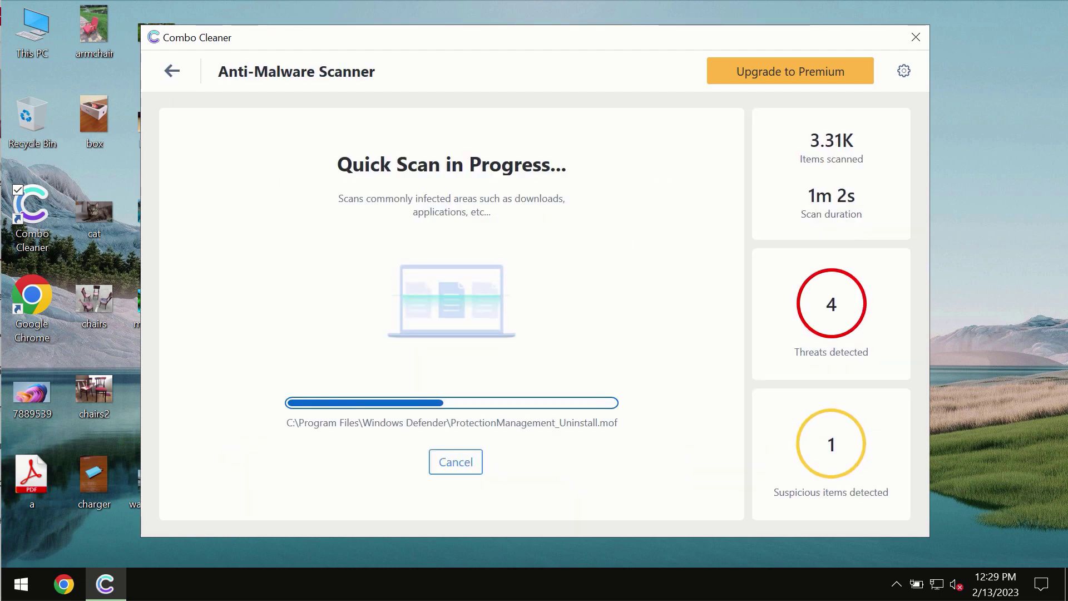